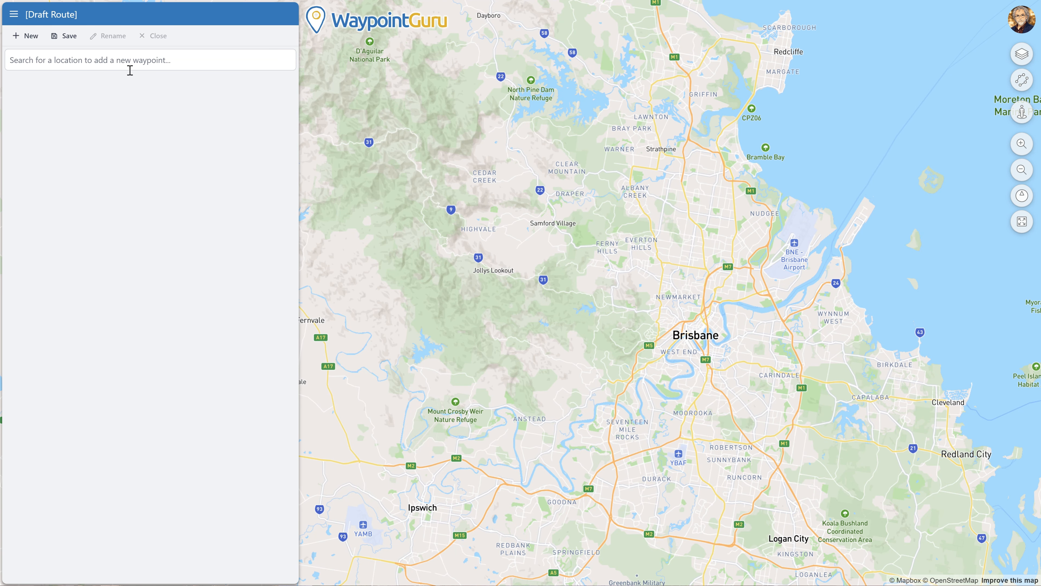
Step: Plan a route from BP - The Gap to Blackbutt Bakery: 168 km, 2h 11m, arriving 10:11am
click(130, 61)
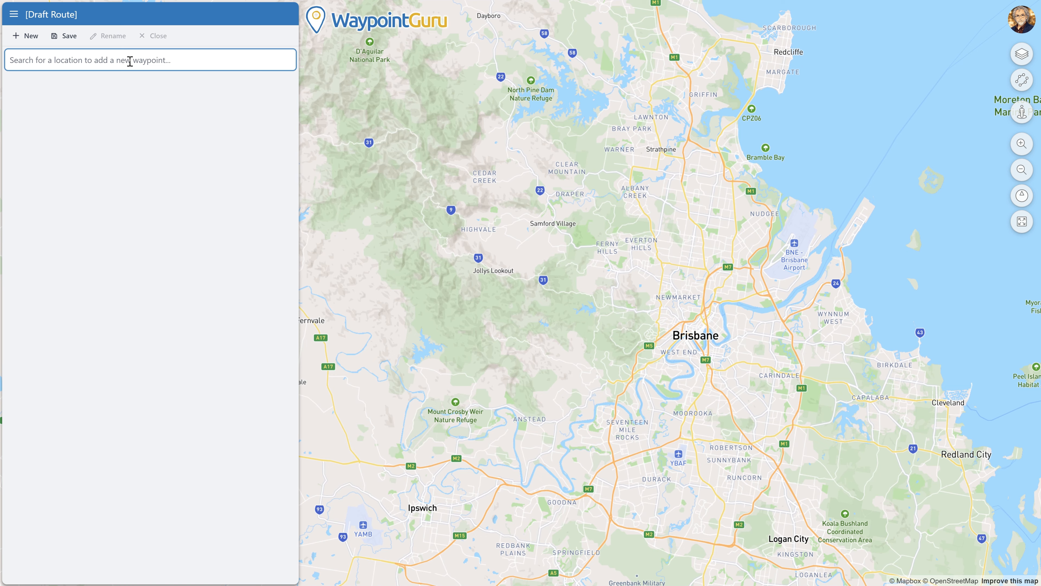
text(BP the Gap)
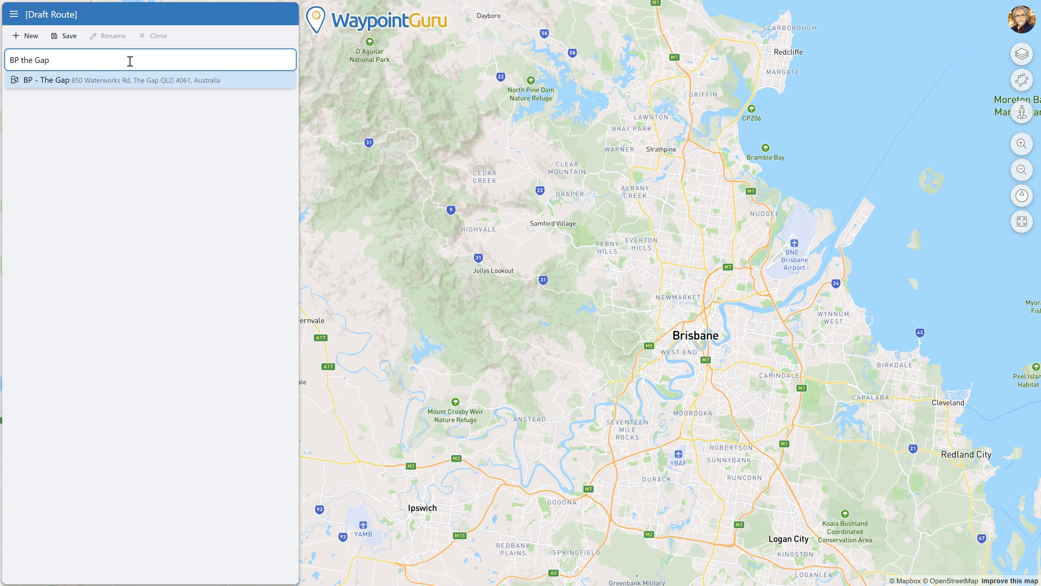
click(106, 81)
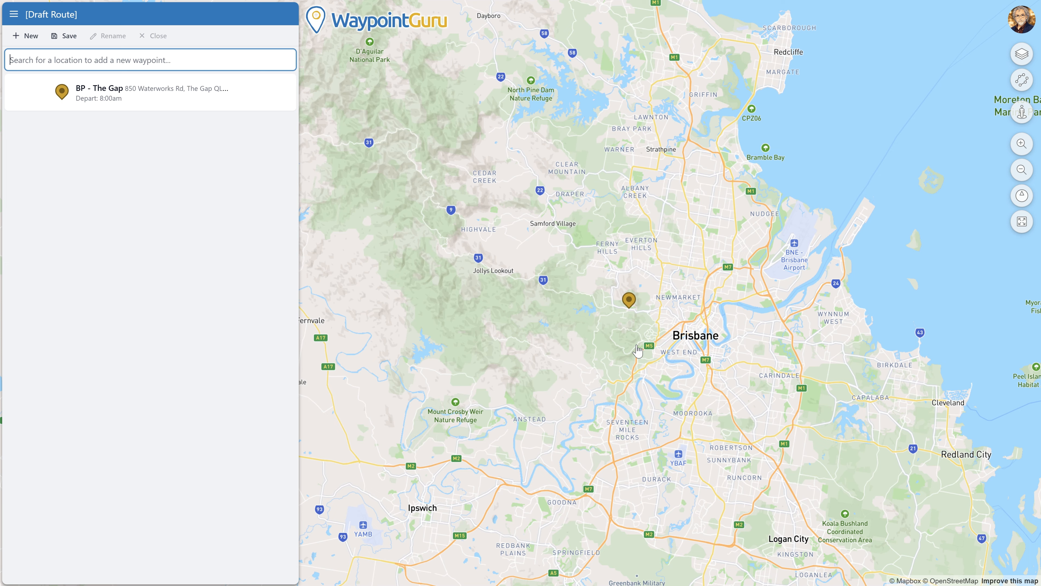
text(Black)
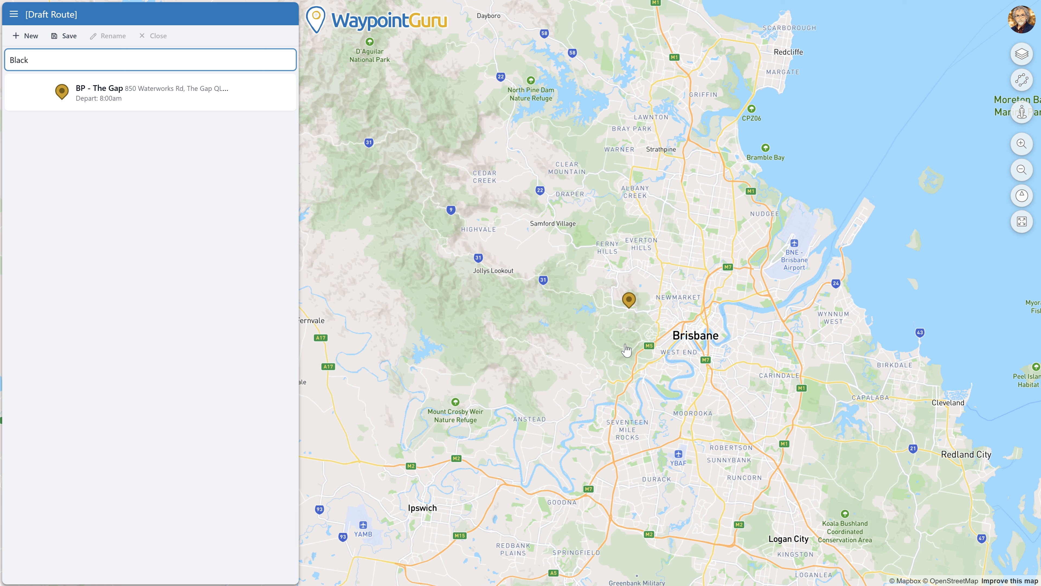
text(butt Bakery)
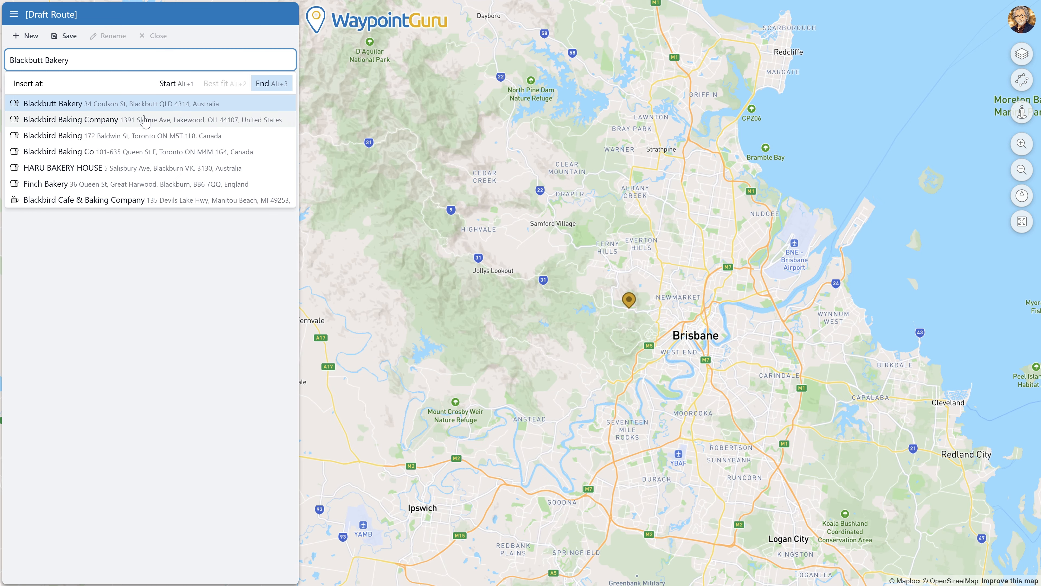
click(48, 104)
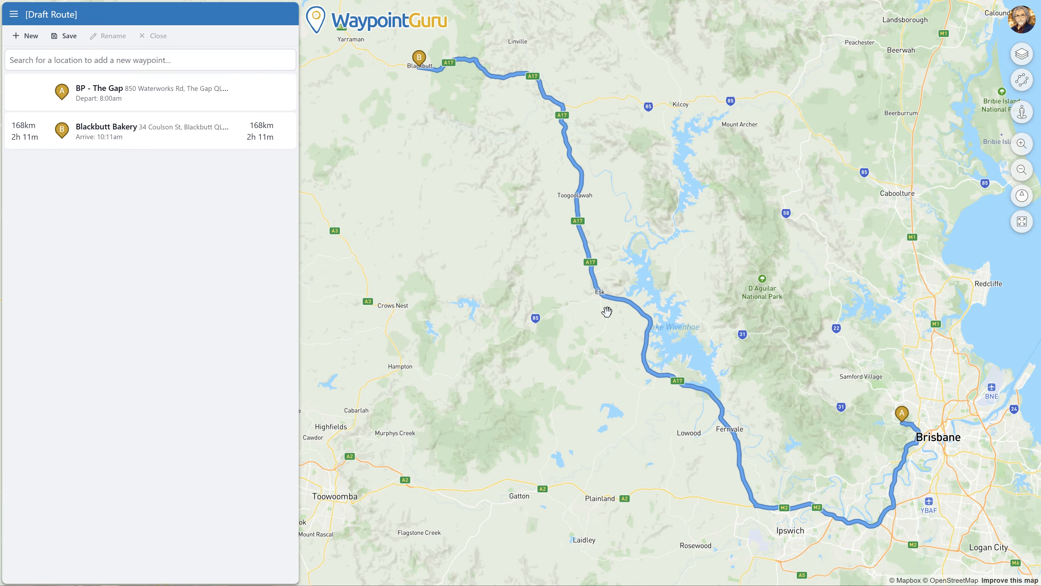
Step: Insert Nash Gallery And Café in Esk as a middle waypoint and fit the whole route in view
scroll(605, 304, up, 2)
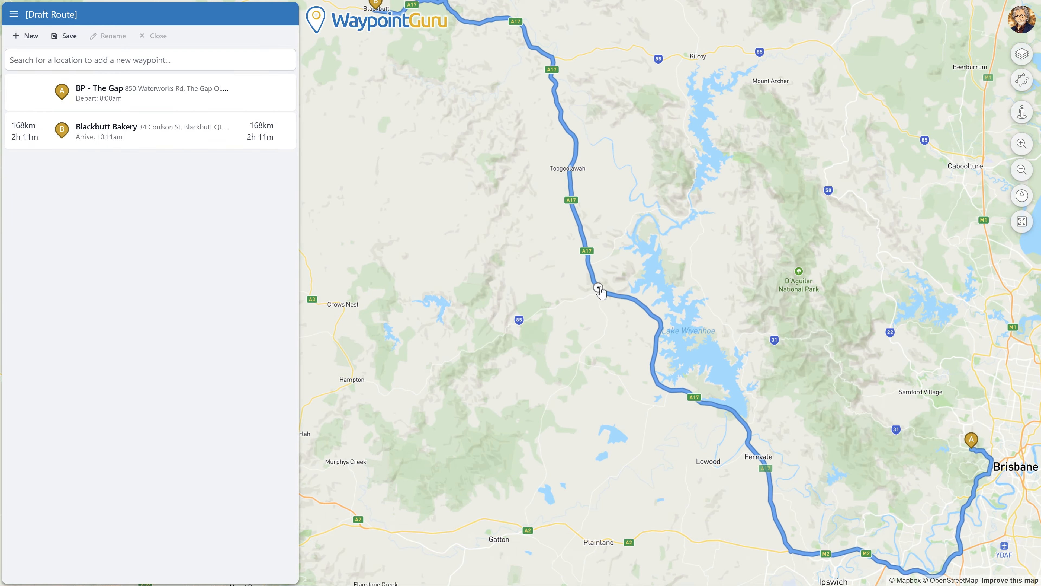
scroll(601, 298, up, 3)
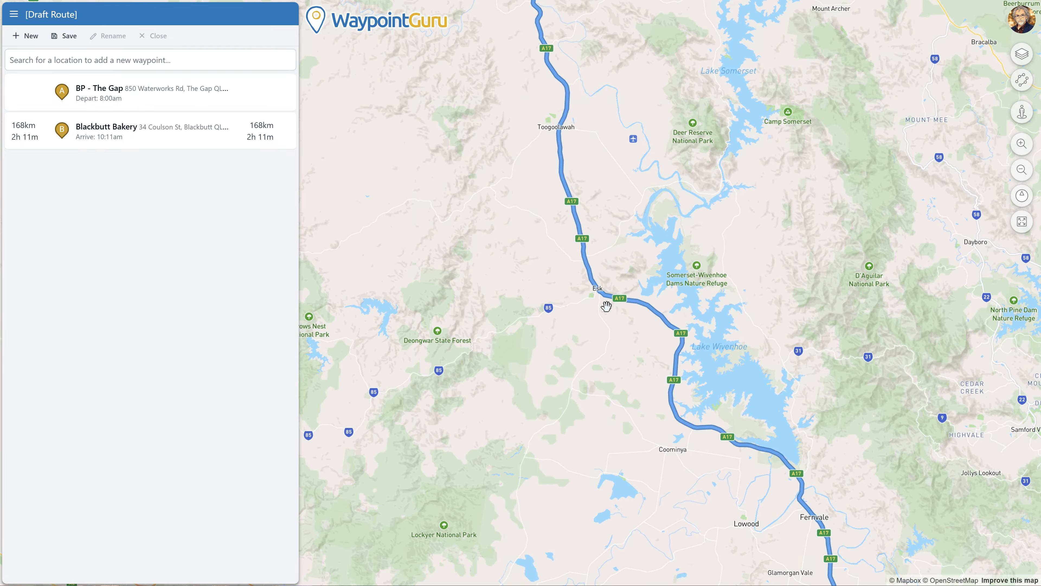
scroll(604, 297, up, 3)
scroll(600, 303, up, 3)
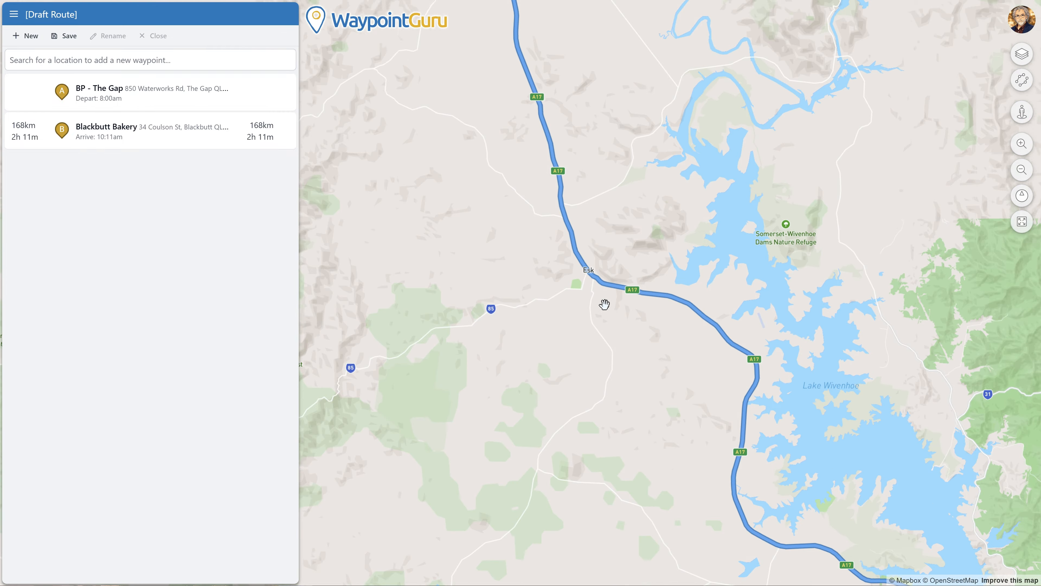
scroll(582, 288, up, 3)
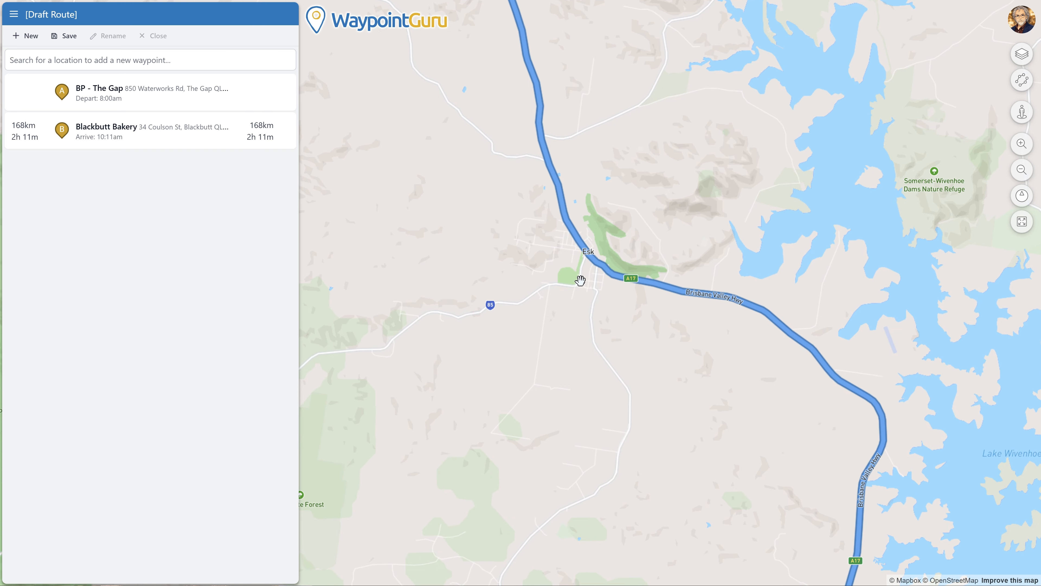
scroll(580, 279, up, 3)
scroll(584, 258, up, 2)
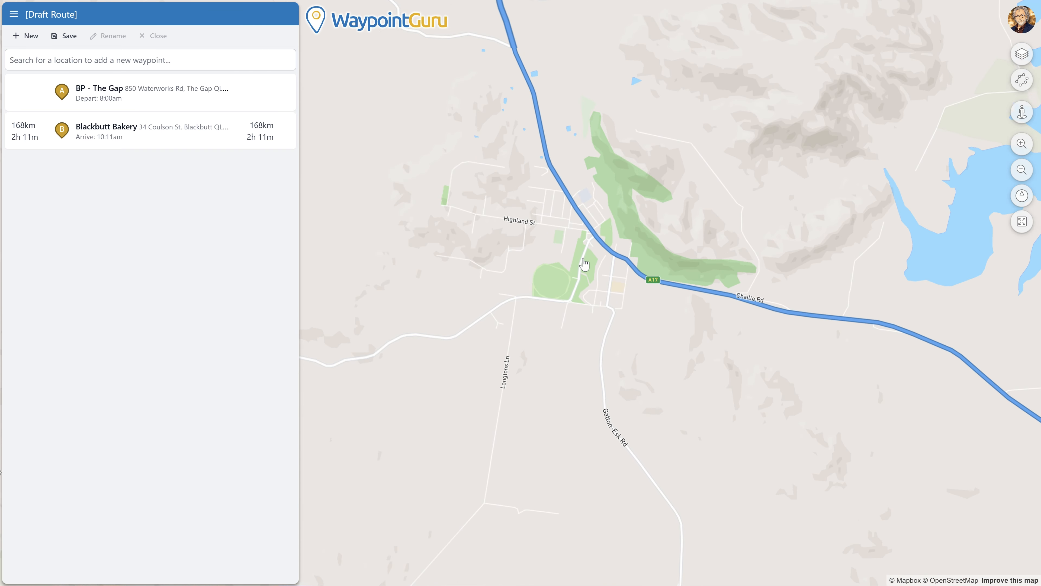
scroll(581, 222, up, 2)
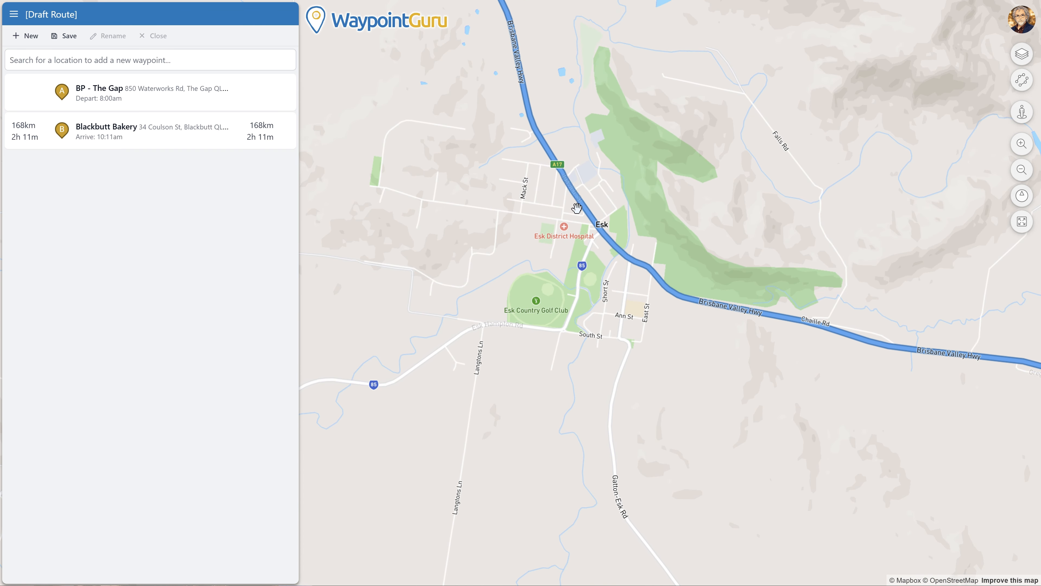
scroll(572, 214, up, 3)
scroll(560, 220, up, 4)
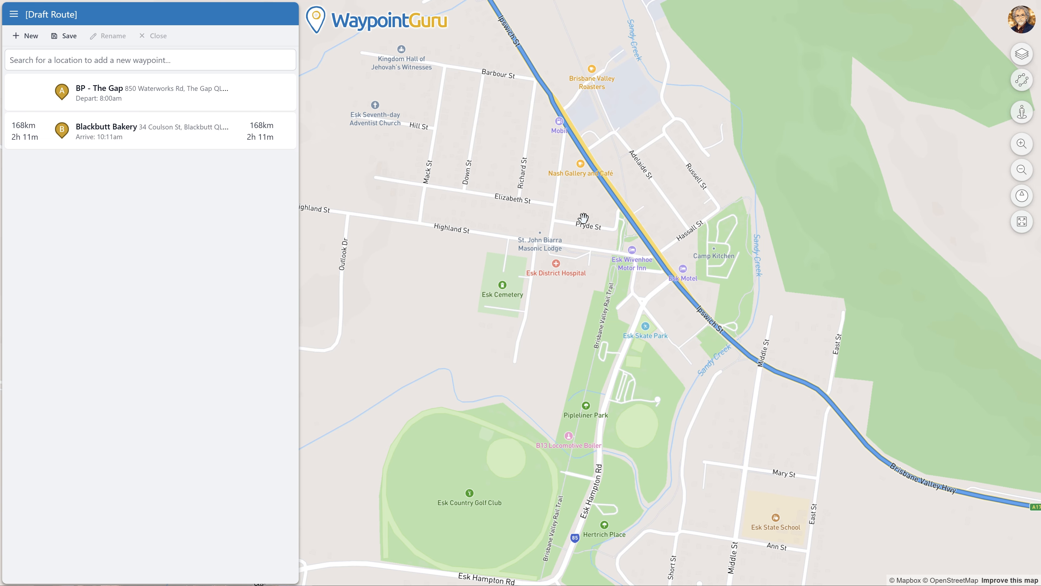
click(579, 179)
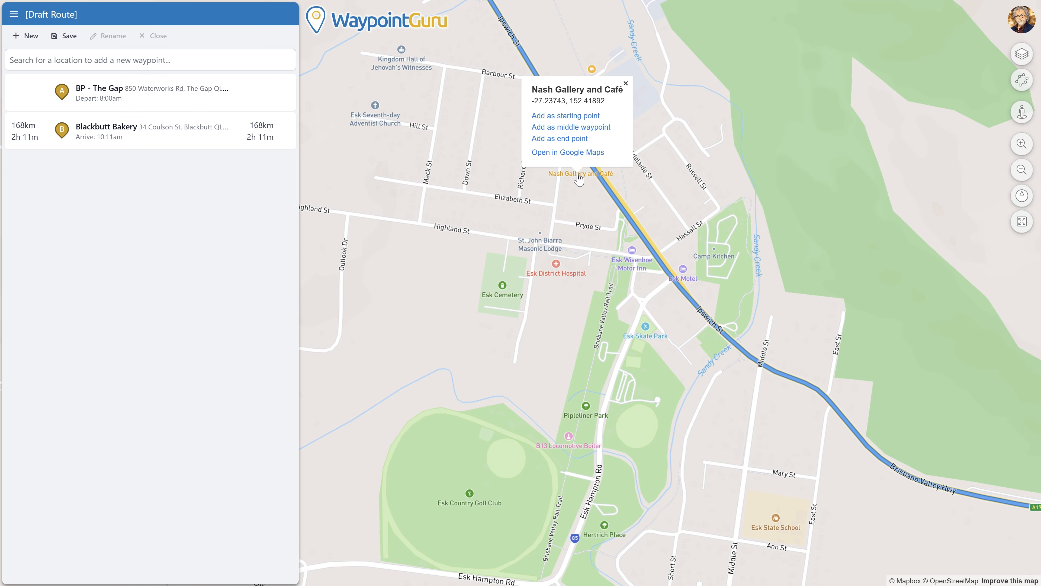
click(578, 128)
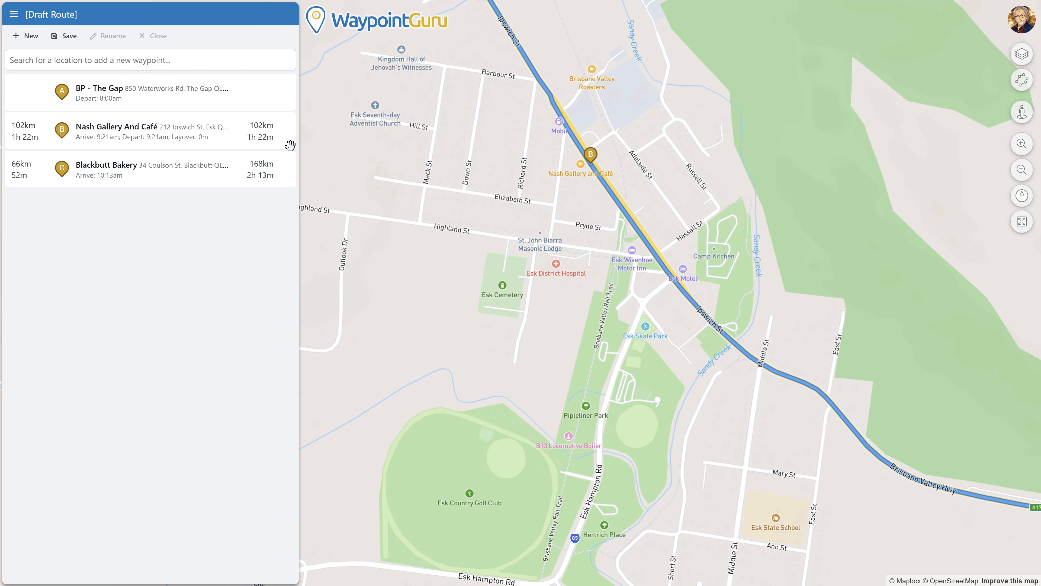
mouse_move(120, 144)
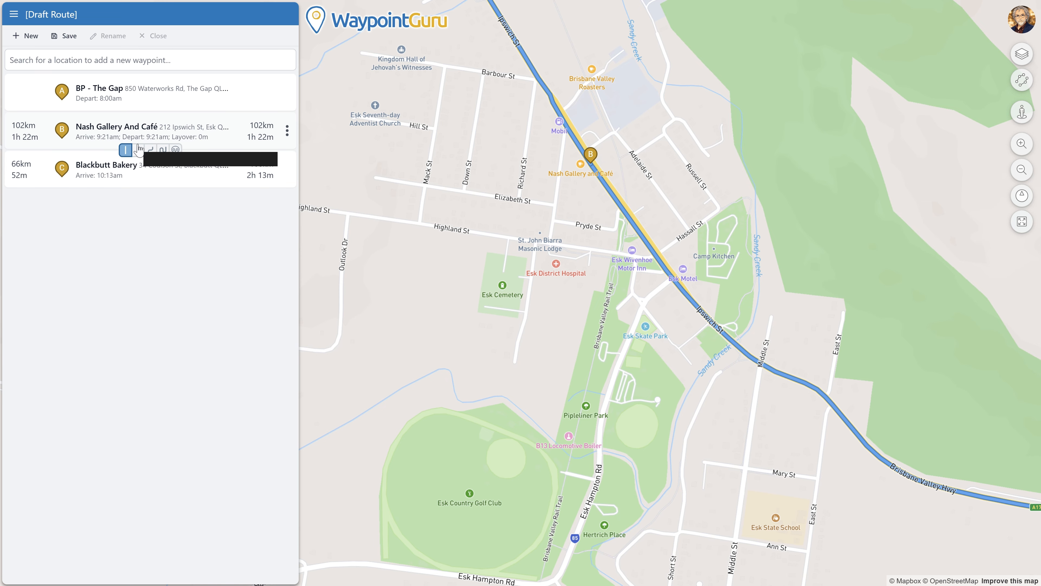
click(1022, 223)
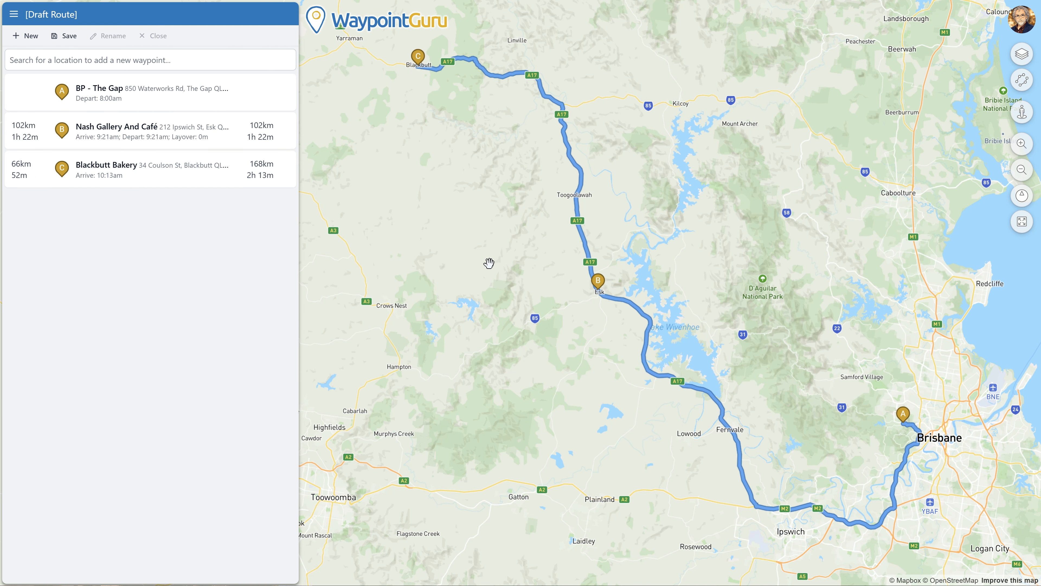
Step: Set a 45-minute layover at Nash Gallery And Café
click(122, 137)
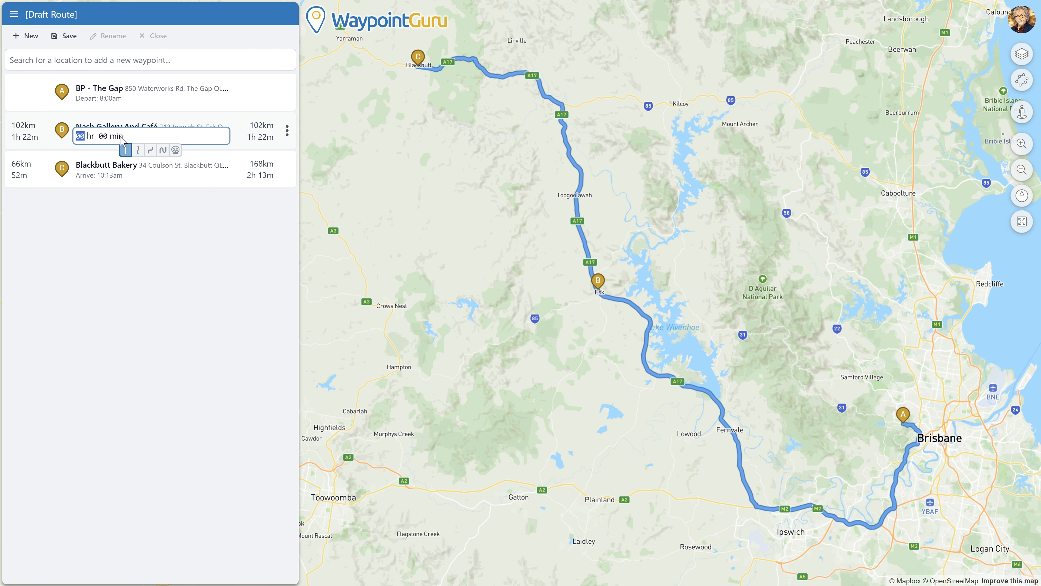
key(Tab)
text(45)
key(Return)
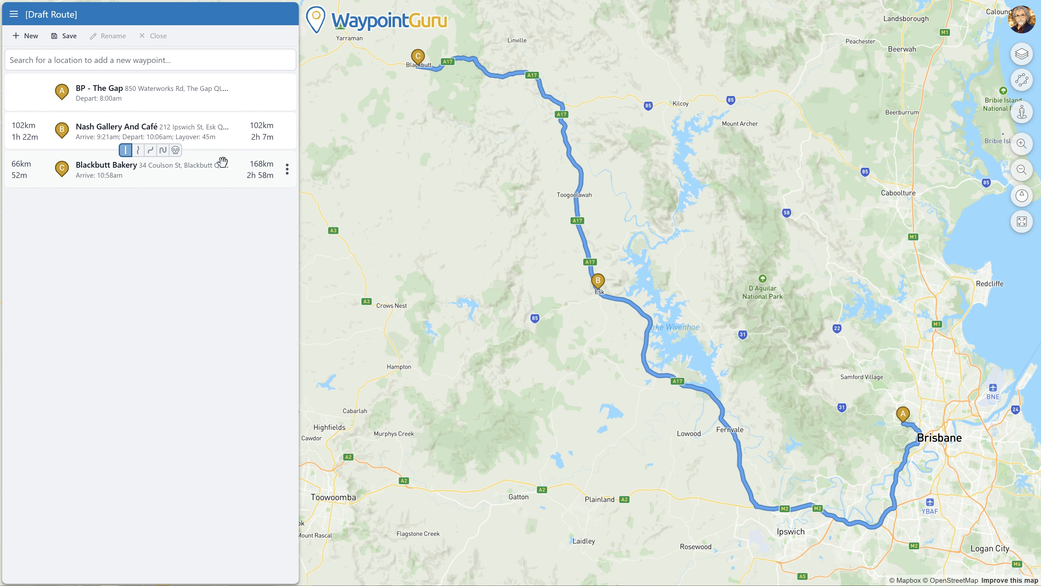
Step: Prefer curvy roads on the first leg, from BP - The Gap to Esk
mouse_move(164, 116)
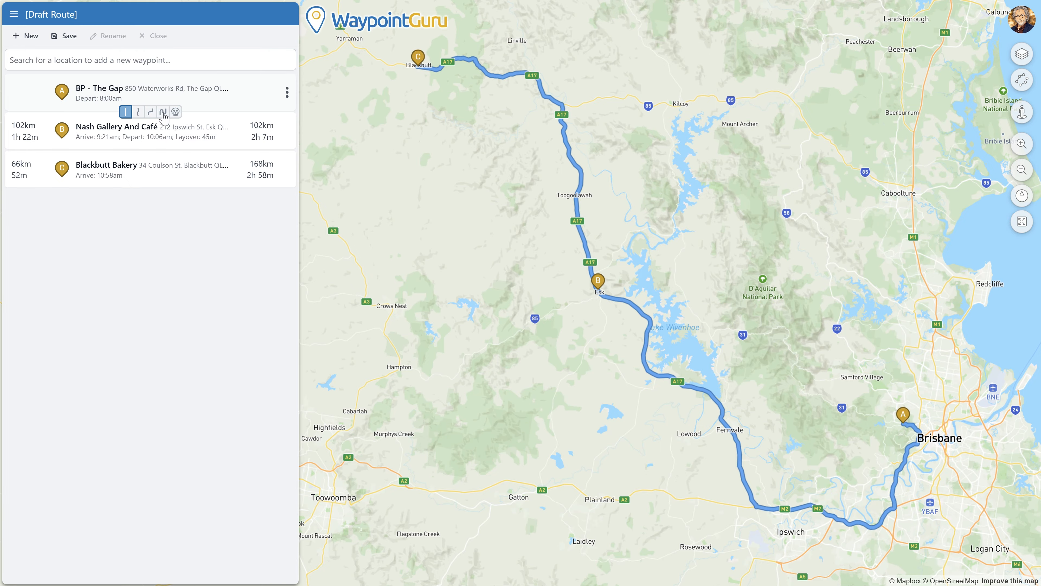
click(164, 115)
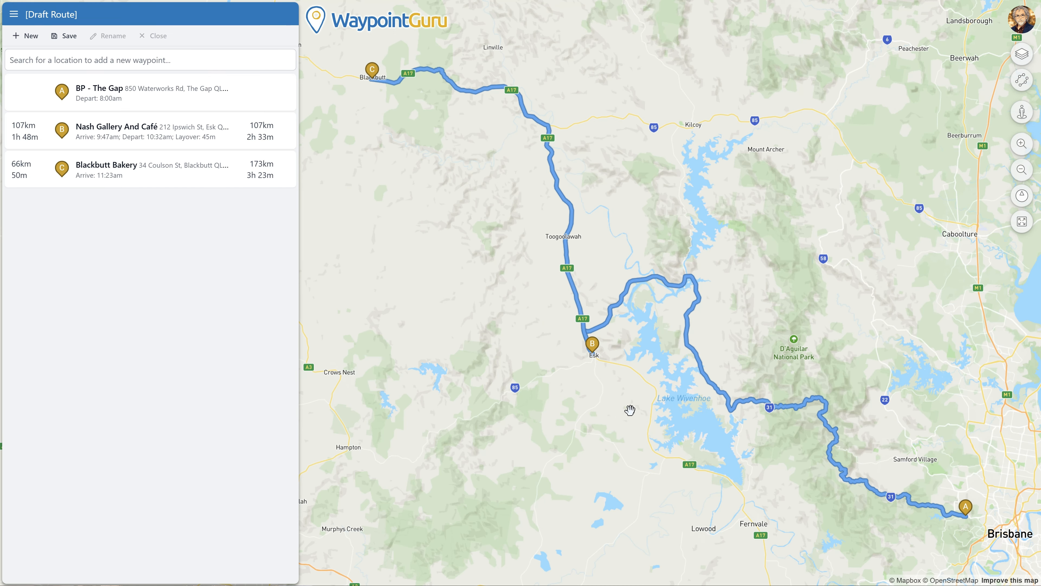
drag(504, 445, 653, 376)
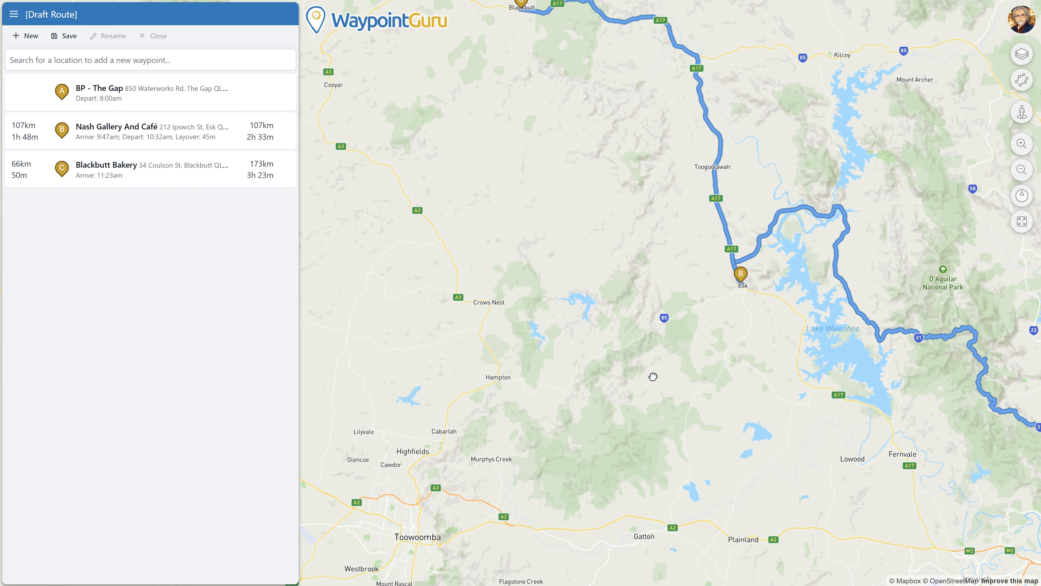
scroll(604, 363, up, 2)
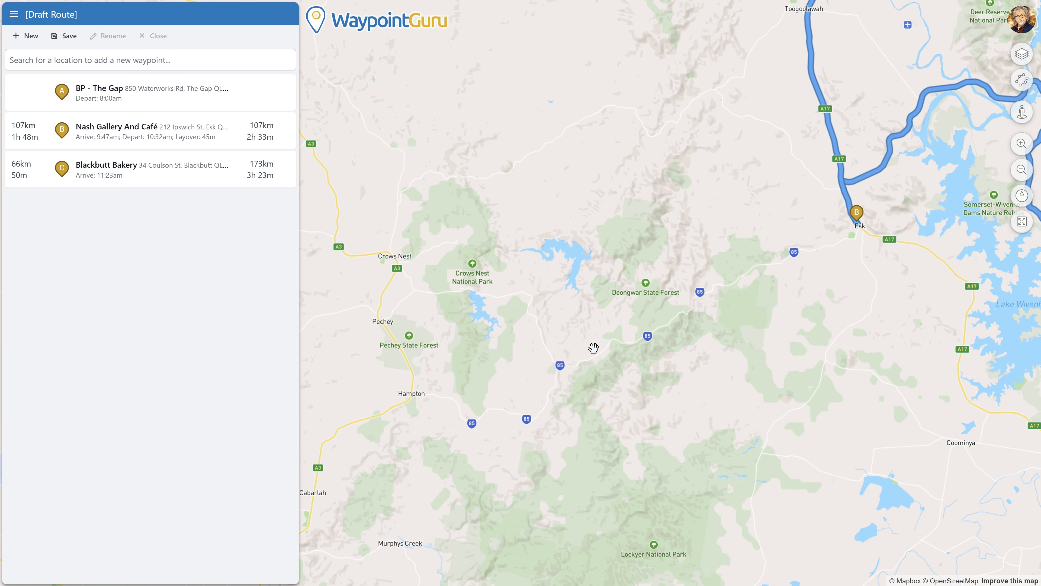
mouse_move(815, 82)
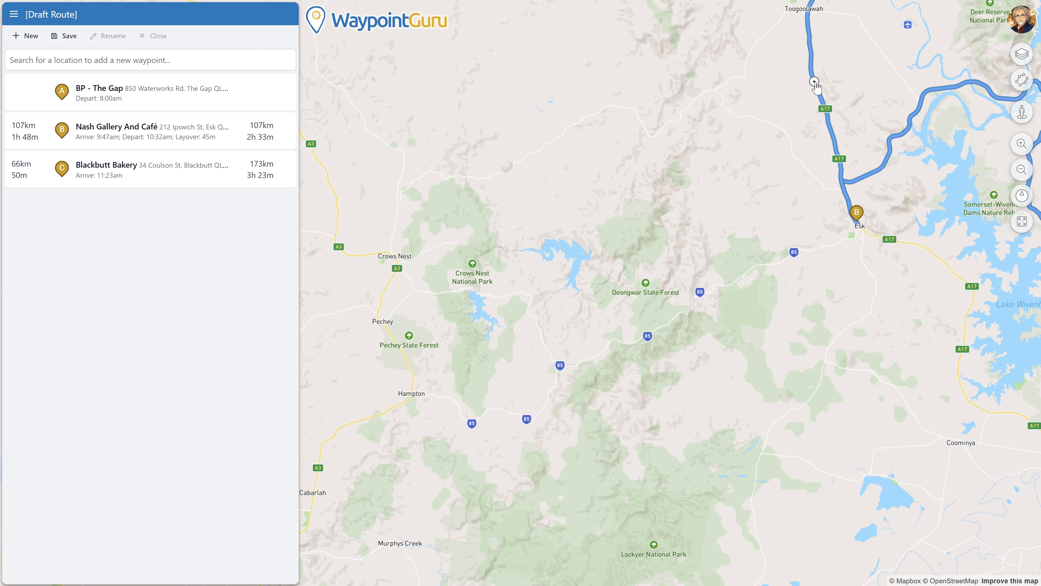
drag(815, 82, 537, 324)
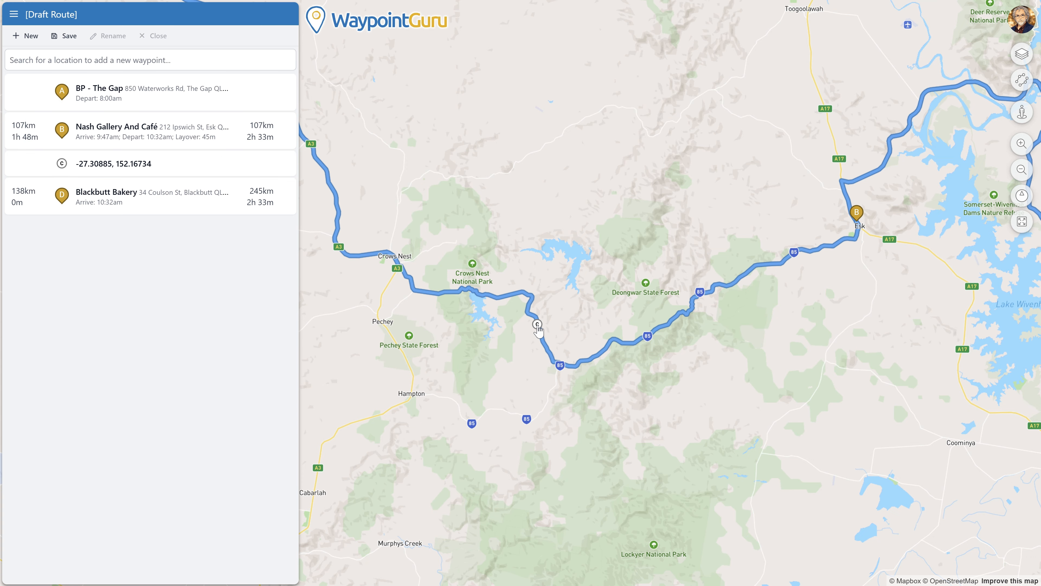
click(1023, 228)
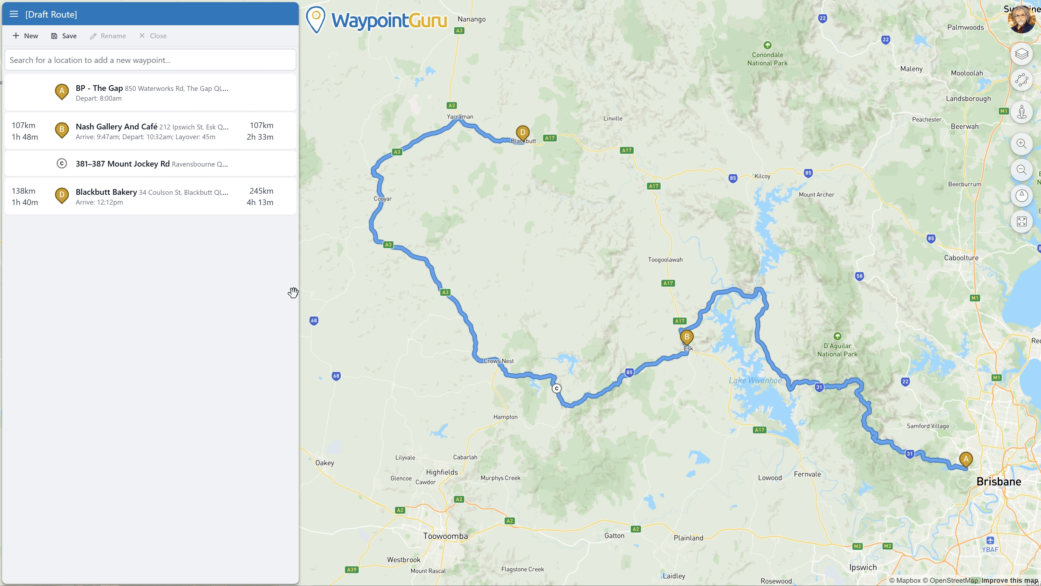
mouse_move(169, 183)
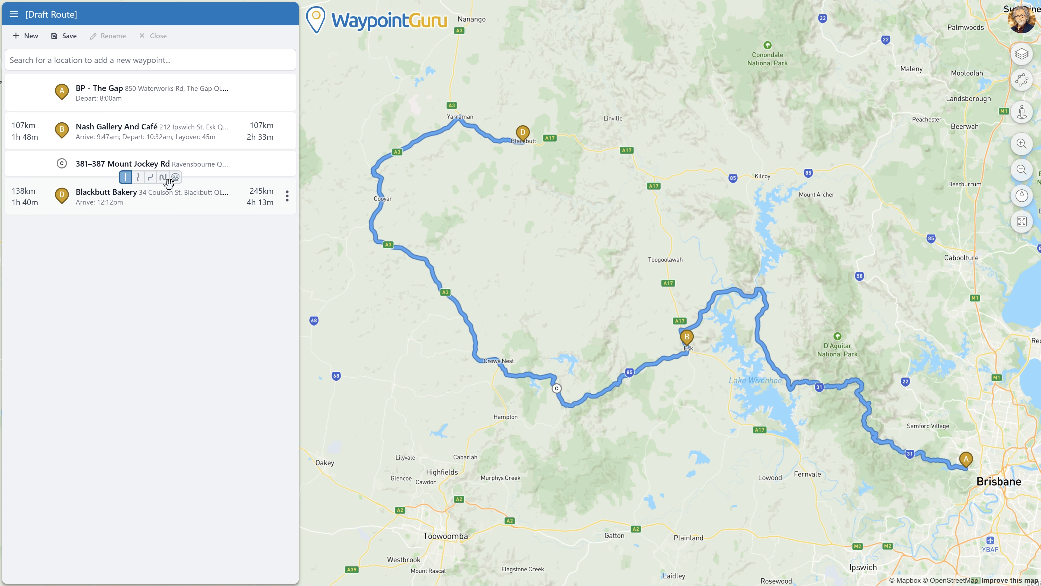
click(151, 177)
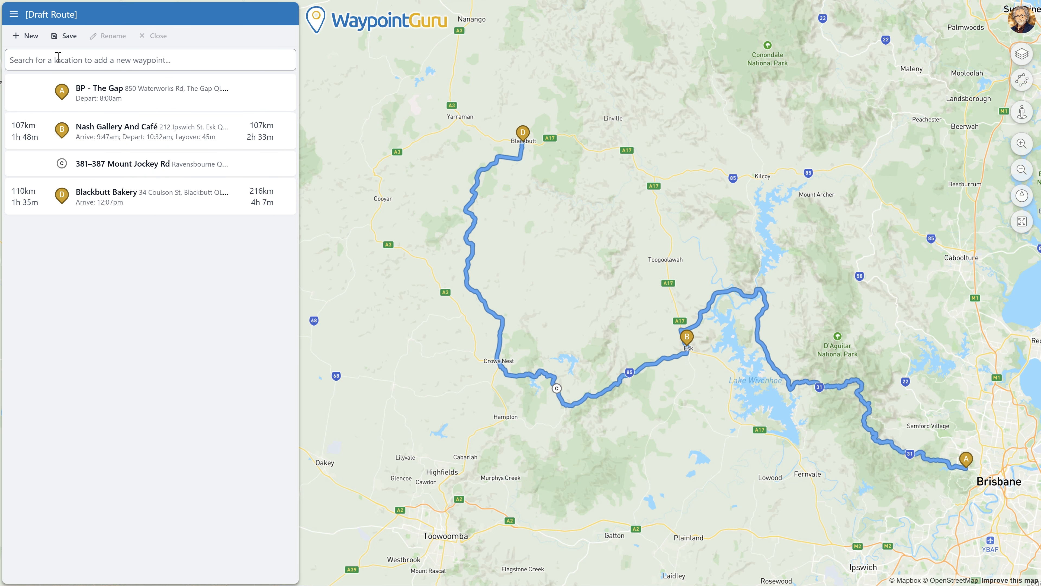
Step: Save the route as 'Blackbutt Bakery for Lunch' in the Routes folder
click(64, 39)
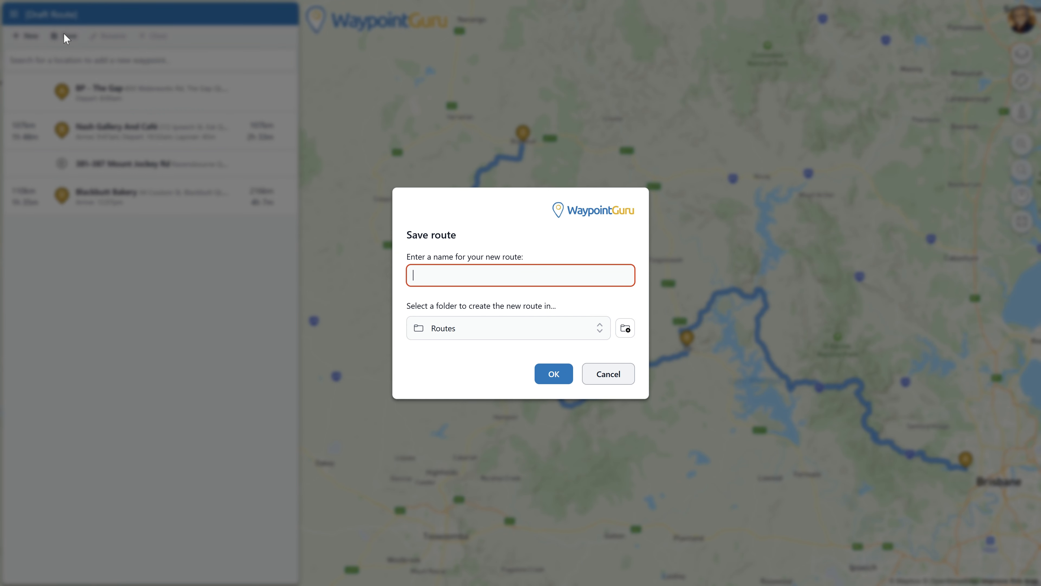
text(Bla)
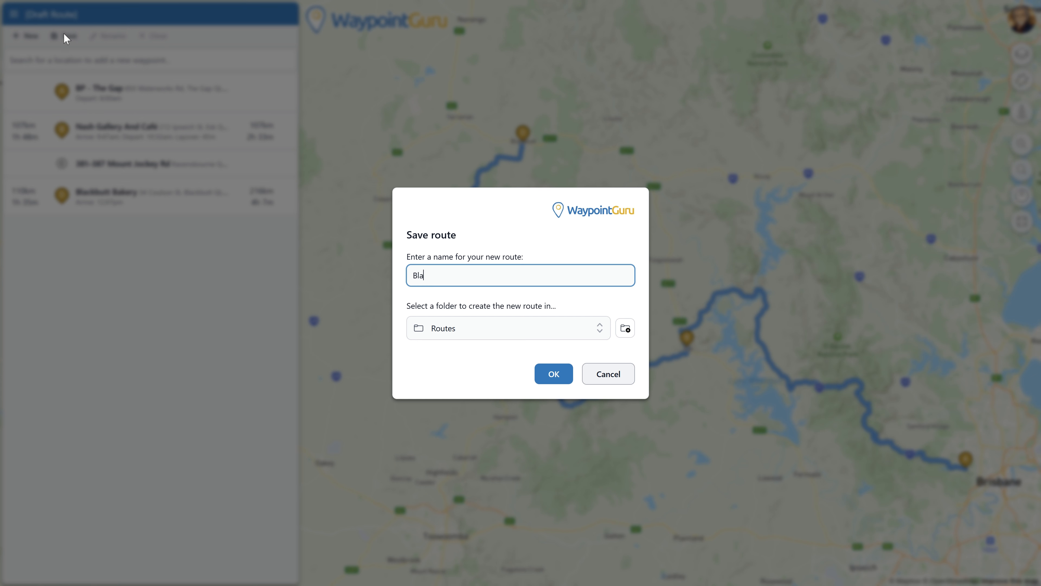
text(ckbutt Bakery for Lunch)
click(549, 371)
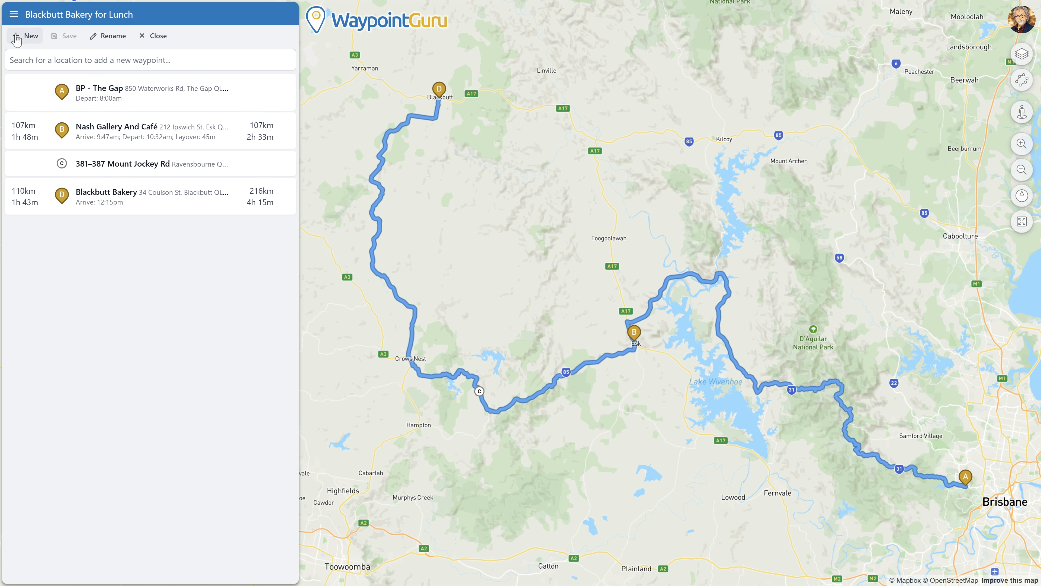
click(13, 18)
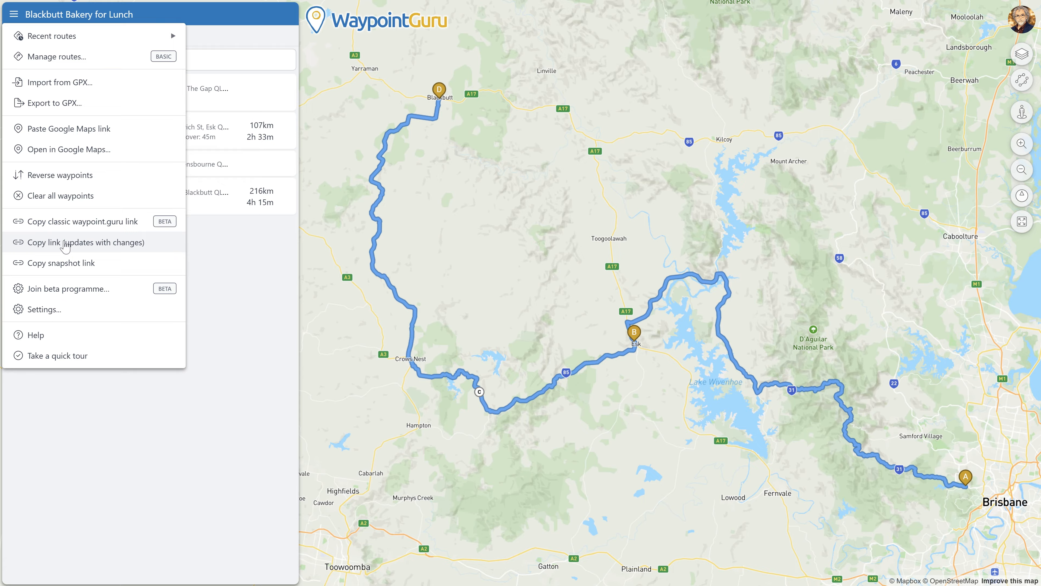
click(67, 103)
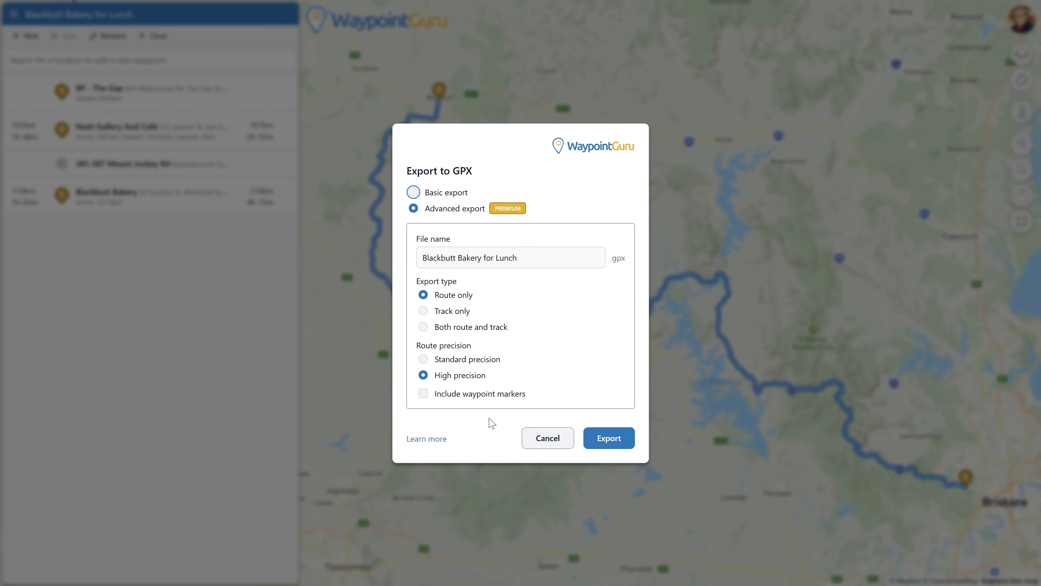
click(548, 439)
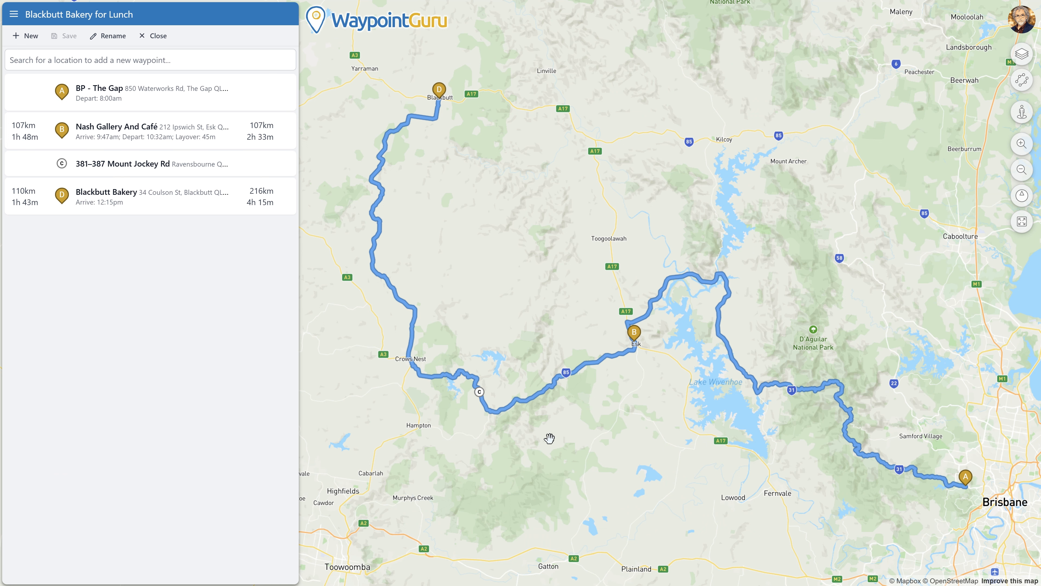